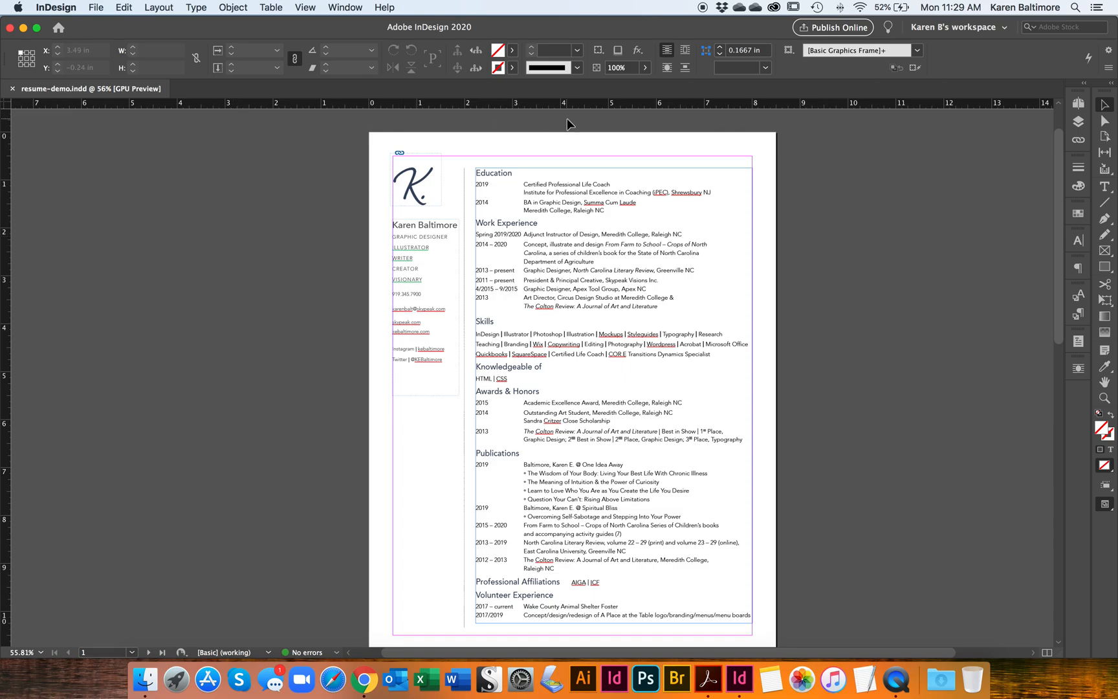
Step: Open the Pages panel, view the A-Master page, and return to page 1
left_click(1078, 104)
left_click(1044, 136)
double_click(1044, 137)
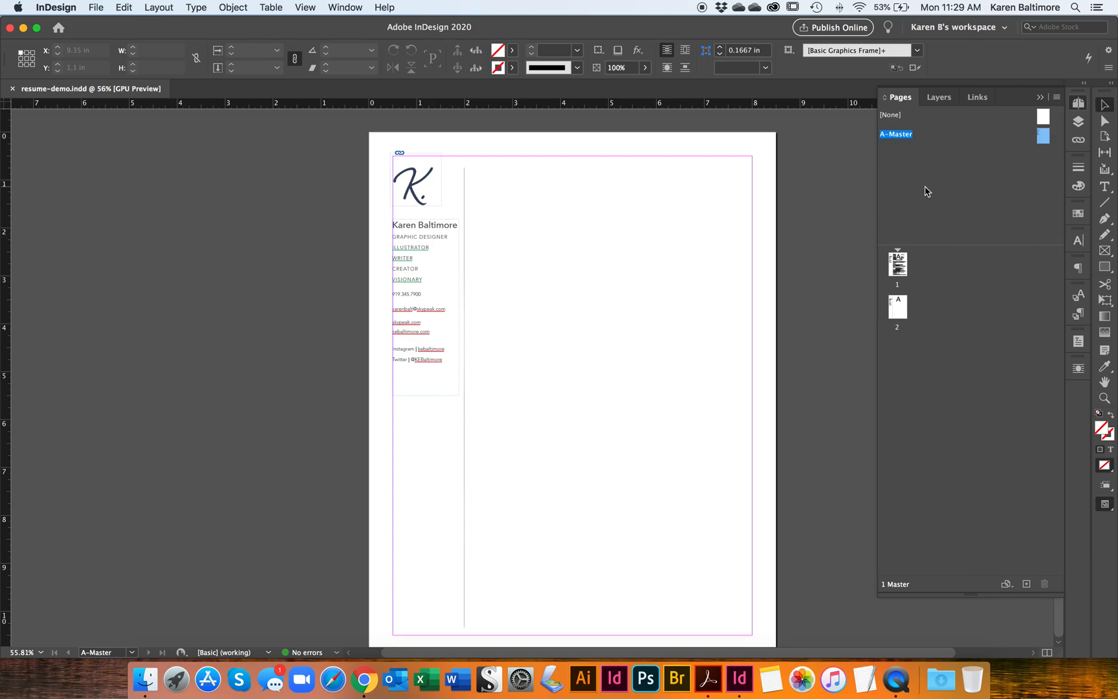
double_click(898, 270)
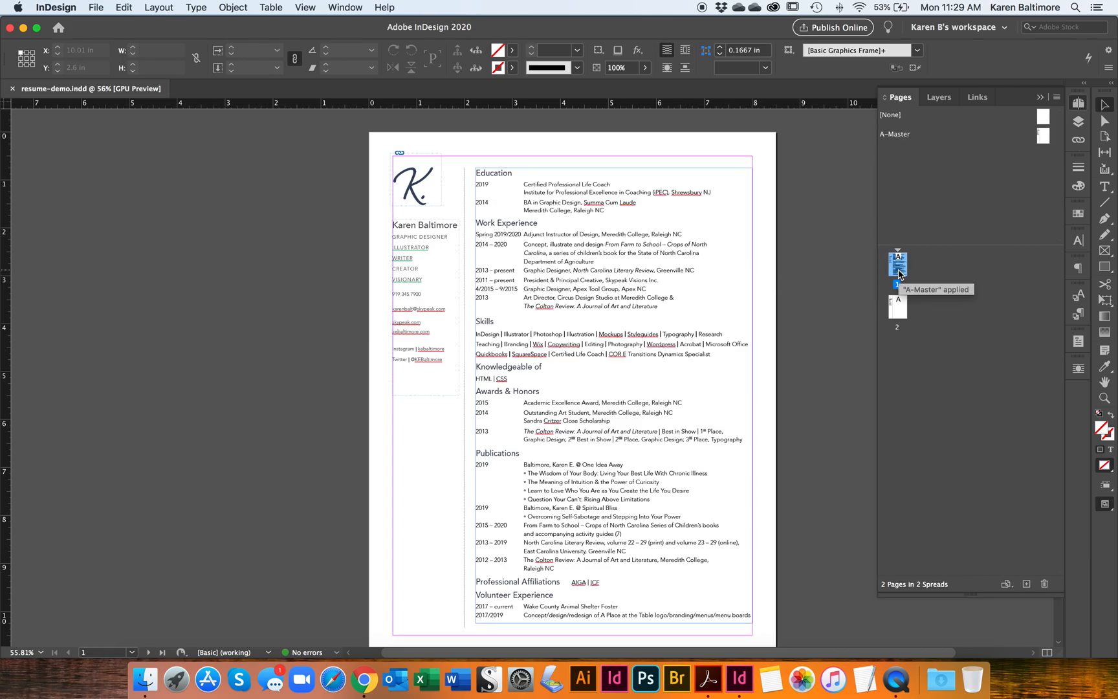
Step: Move the resume's main text frame off the page onto the pasteboard
scroll(512, 322, "right", 3)
scroll(511, 321, "down", 2)
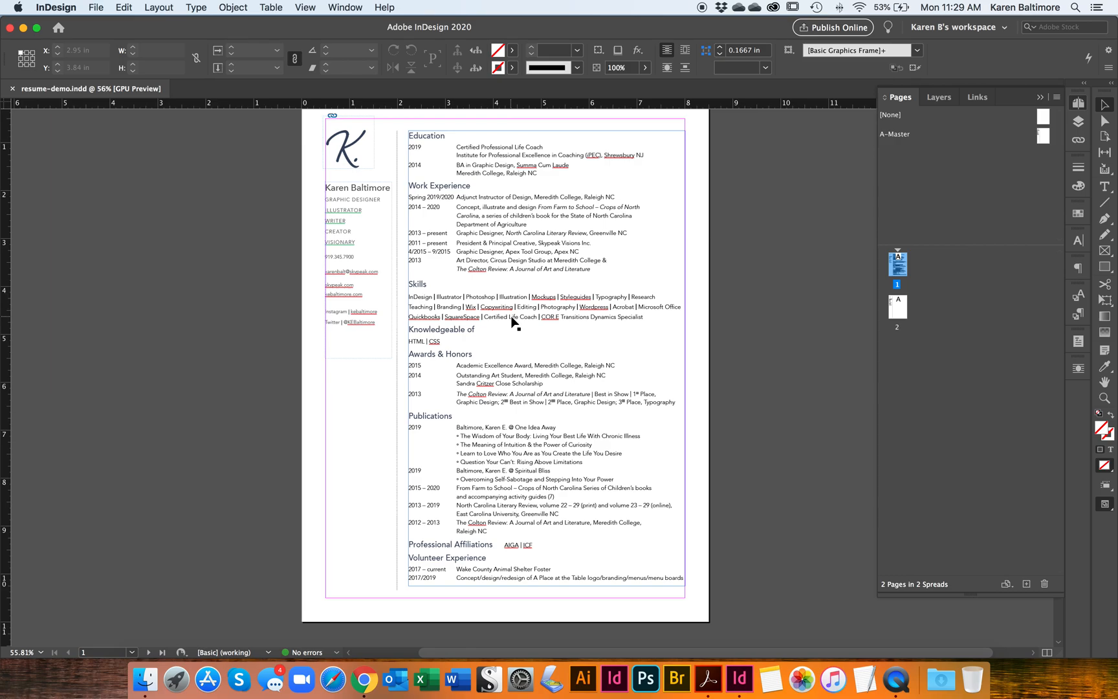
left_click(543, 246)
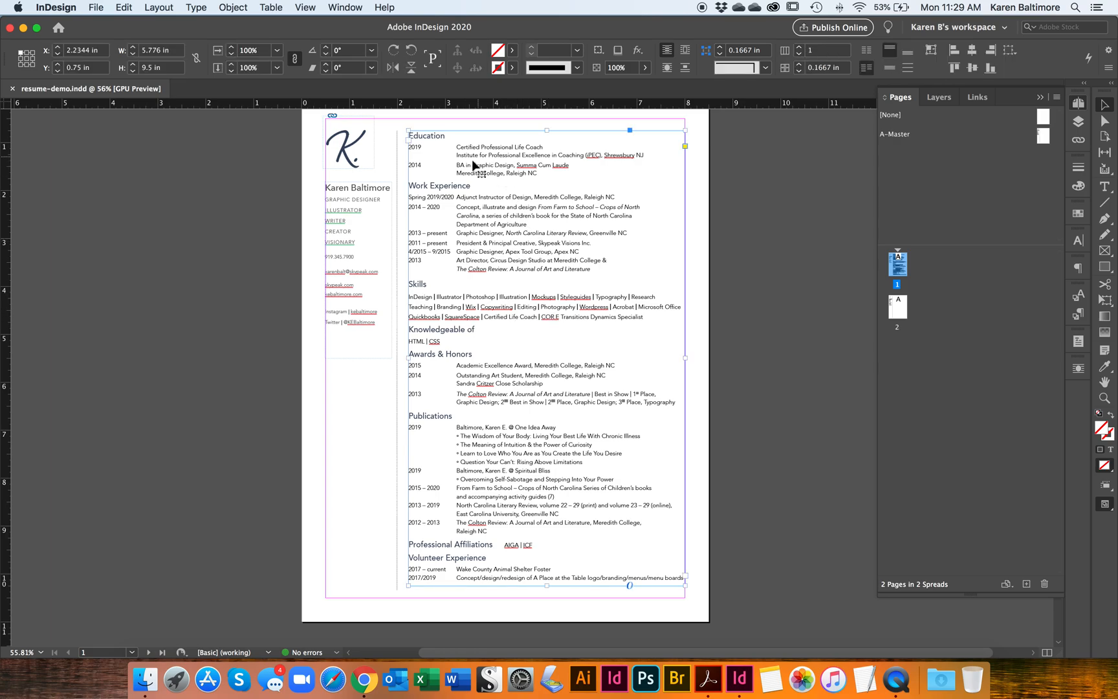
scroll(609, 361, "right", 2)
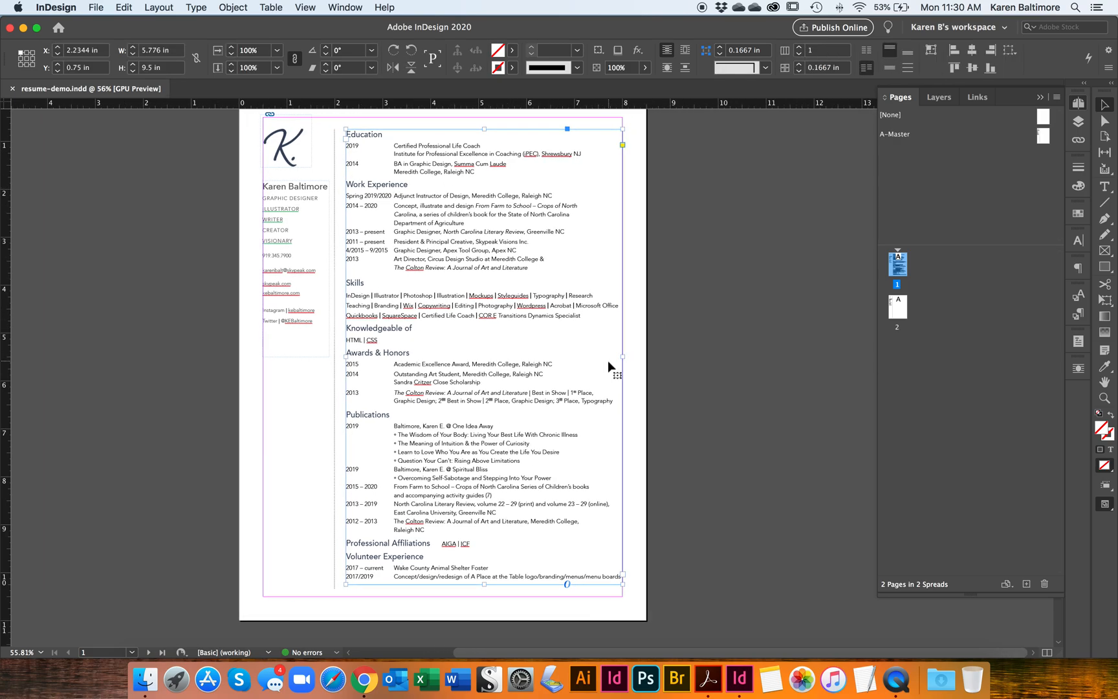
left_click_drag(463, 398, 807, 394)
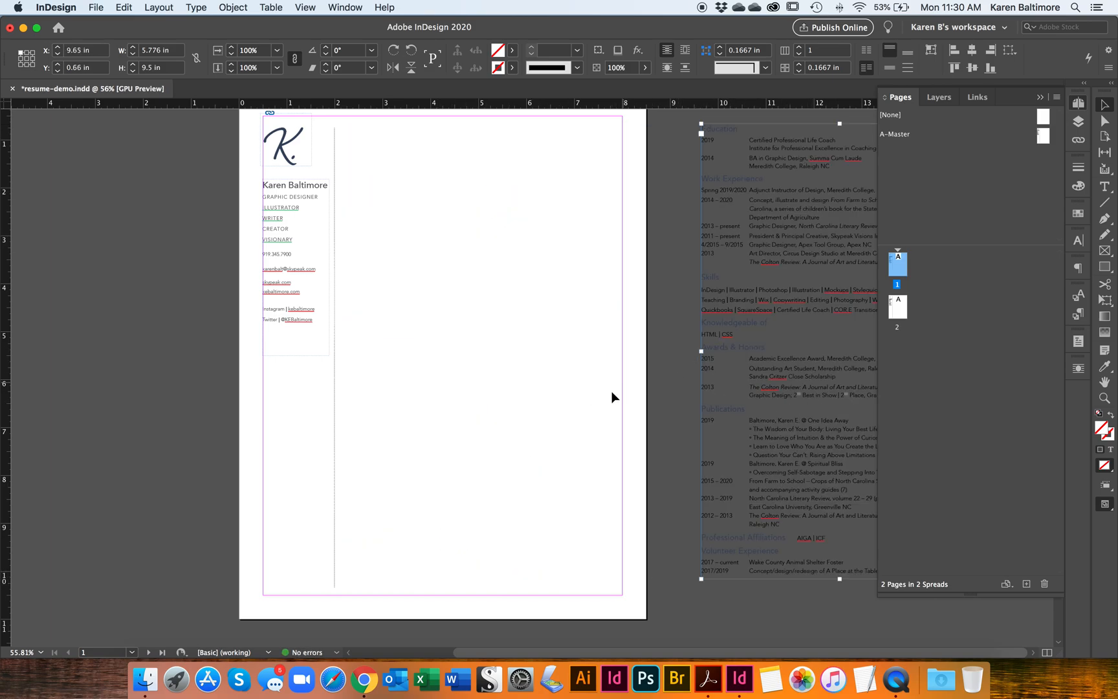
Step: Draw a text frame about 4.92 by 1.76 in beside the sidebar and duplicate it below
left_click(1105, 187)
left_click_drag(348, 132, 477, 213)
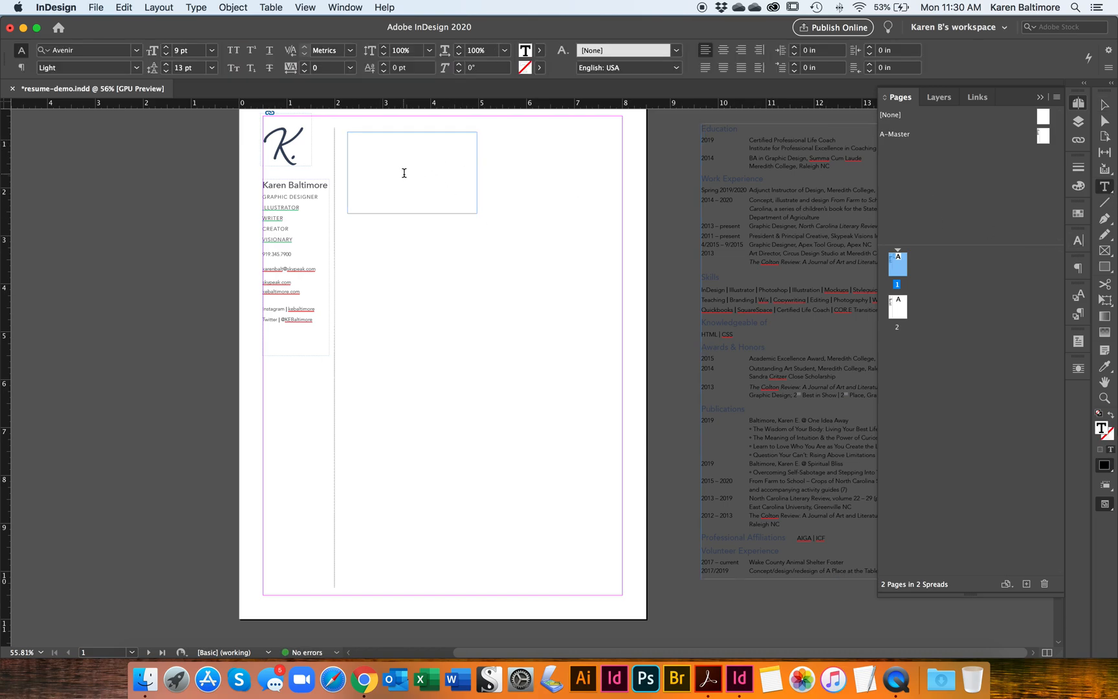
left_click(1105, 105)
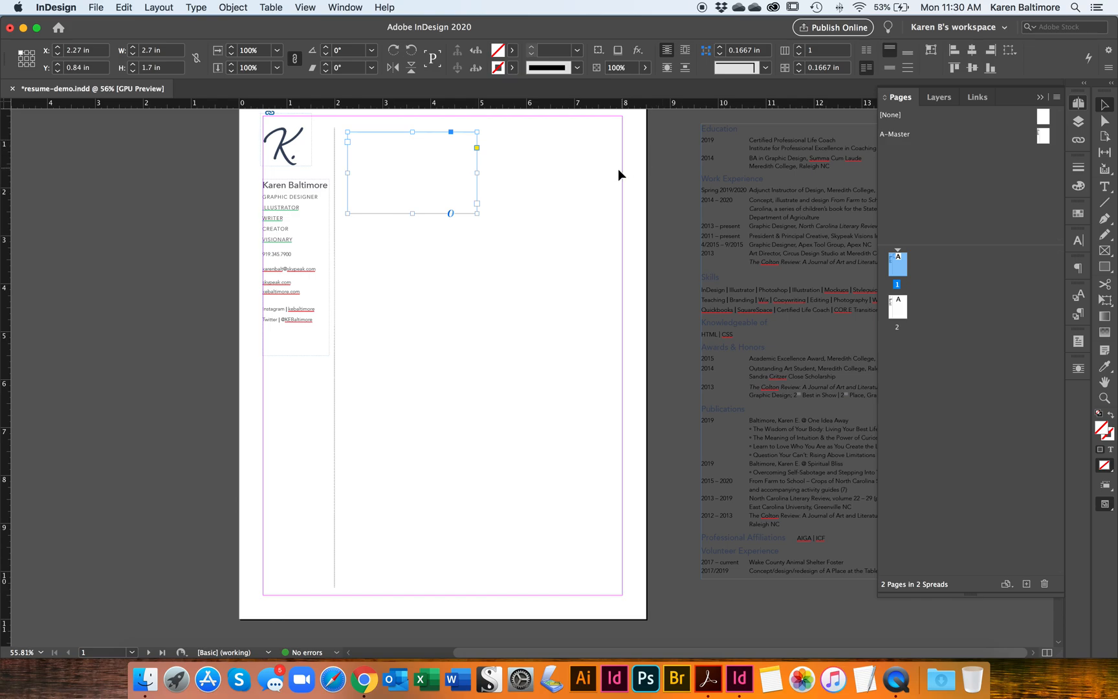
left_click_drag(477, 212, 583, 217)
left_click_drag(482, 217, 484, 419)
left_click(445, 209)
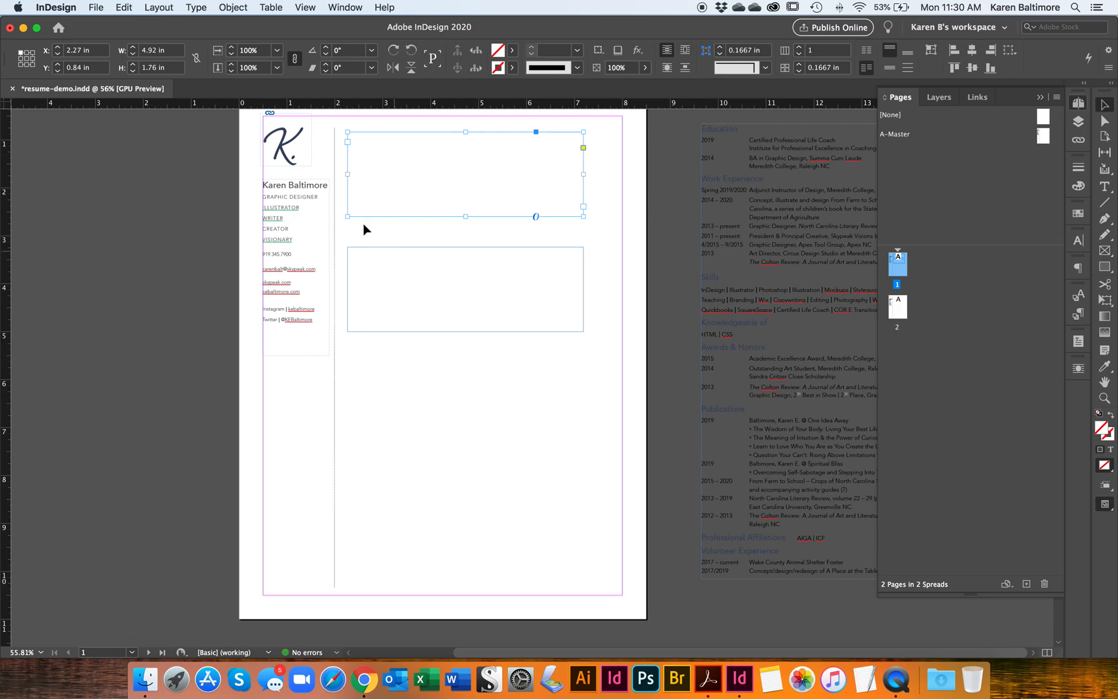
Step: Copy the Education section from the pasteboard text and paste it into the first new frame
left_click(495, 300)
double_click(746, 264)
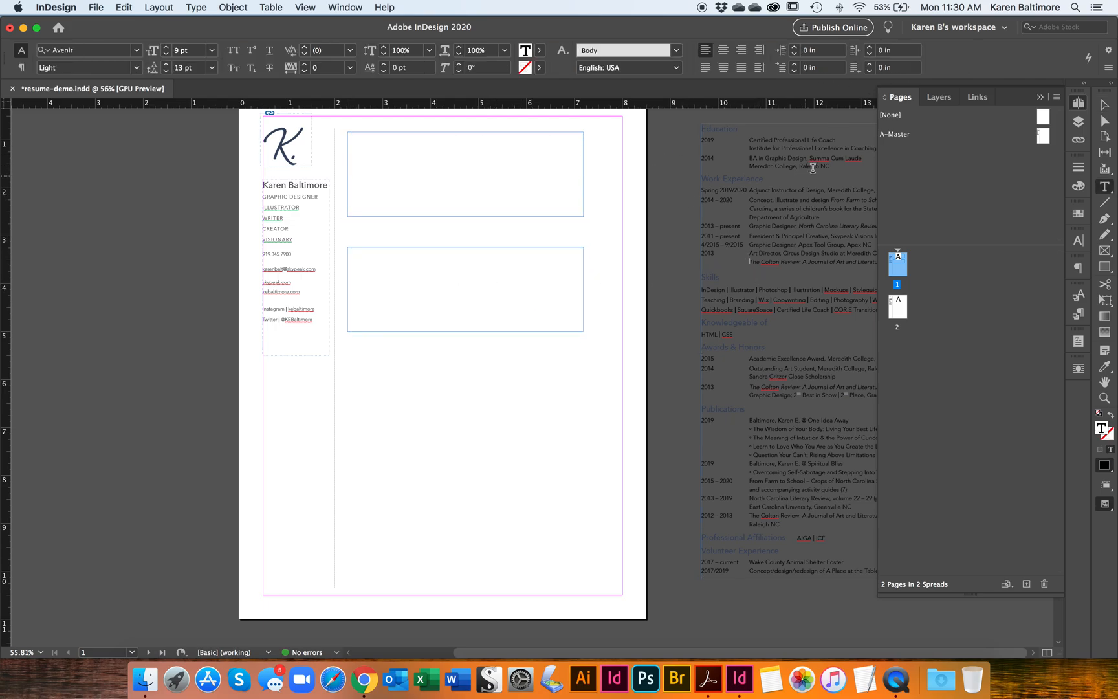
left_click_drag(840, 169, 696, 122)
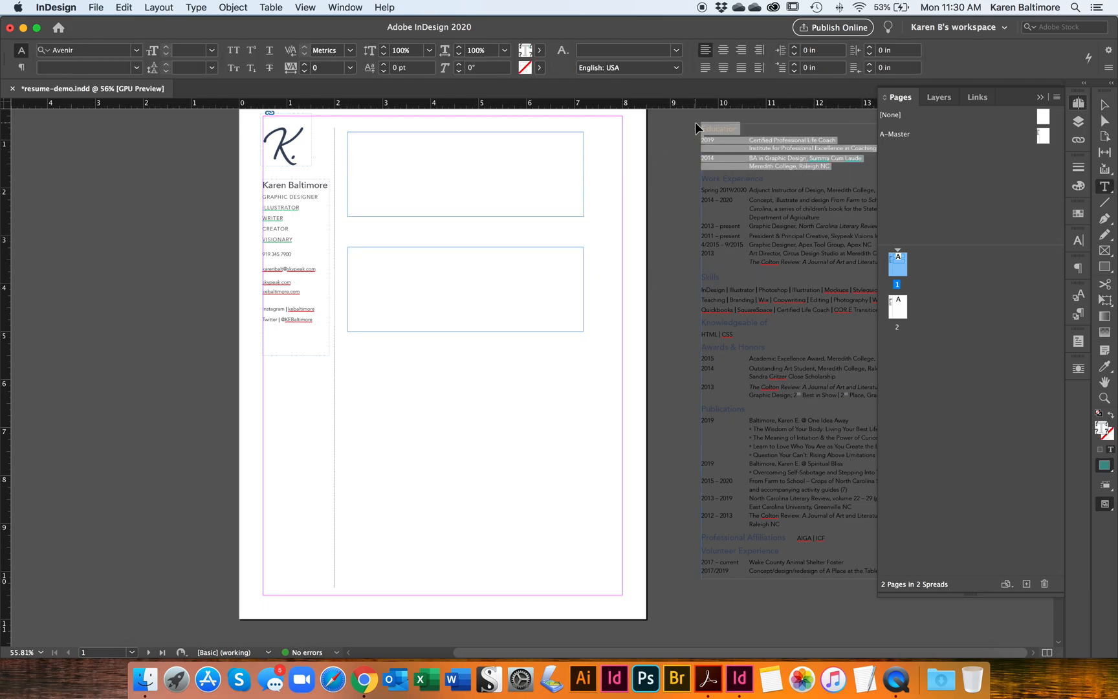
left_click(441, 148)
key("cmd+v")
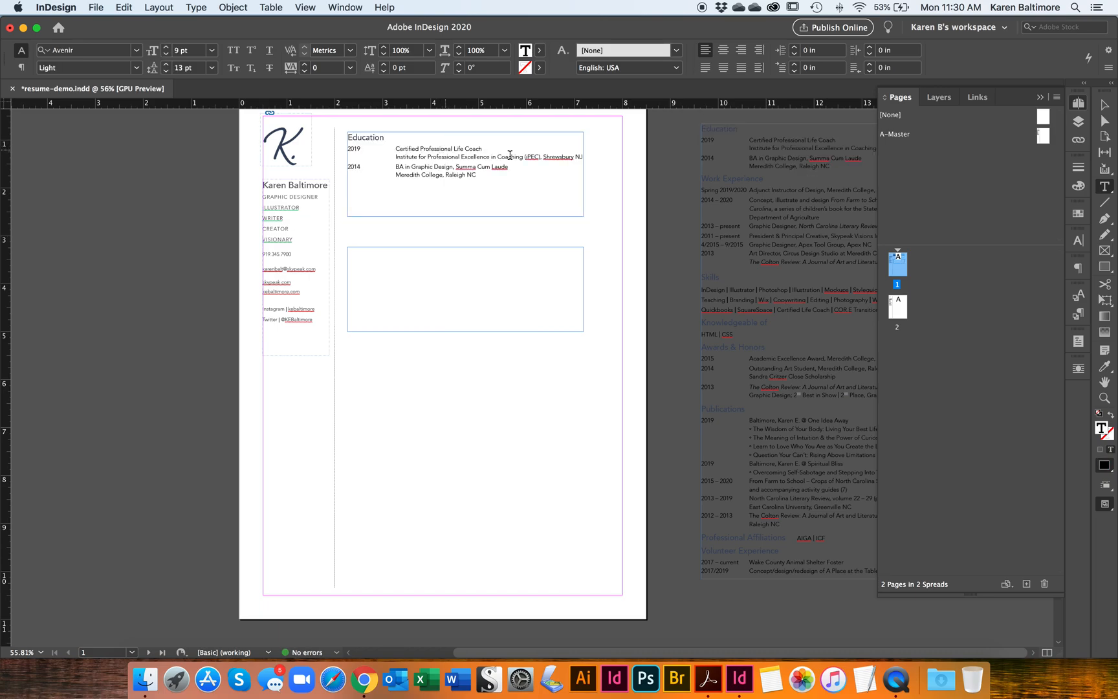
Step: Delete the empty second text frame
left_click(1103, 107)
left_click(408, 282)
key("BackSpace")
Step: Duplicate the Education frame and place the copy below the original
left_click(457, 172)
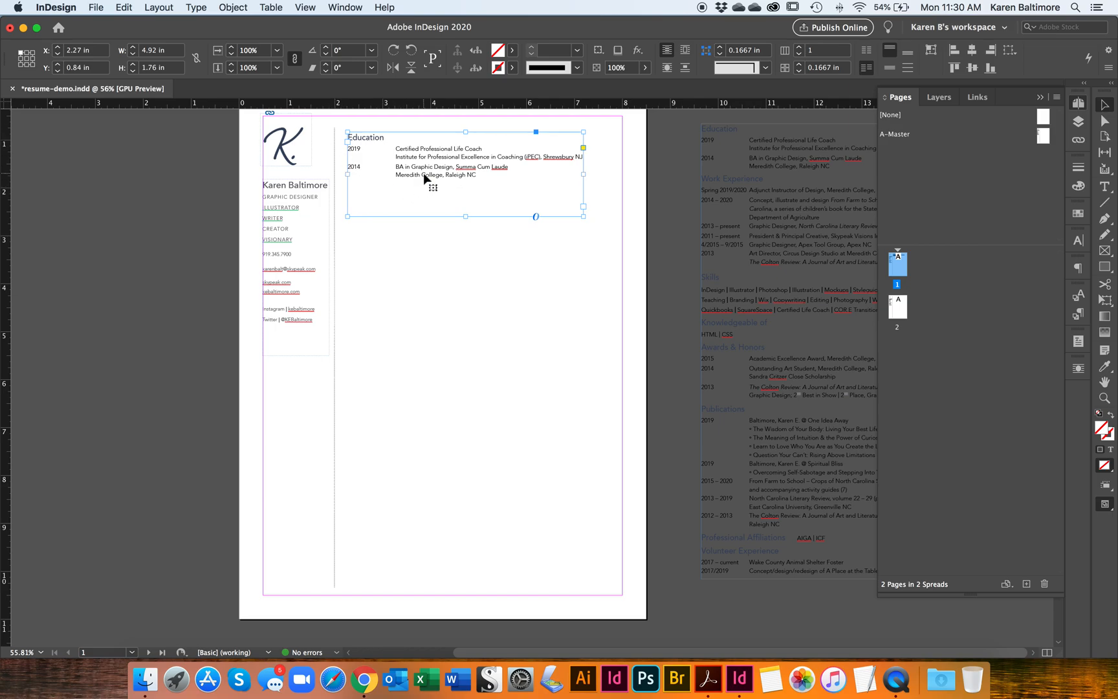
left_click_drag(427, 185, 426, 273)
double_click(372, 231)
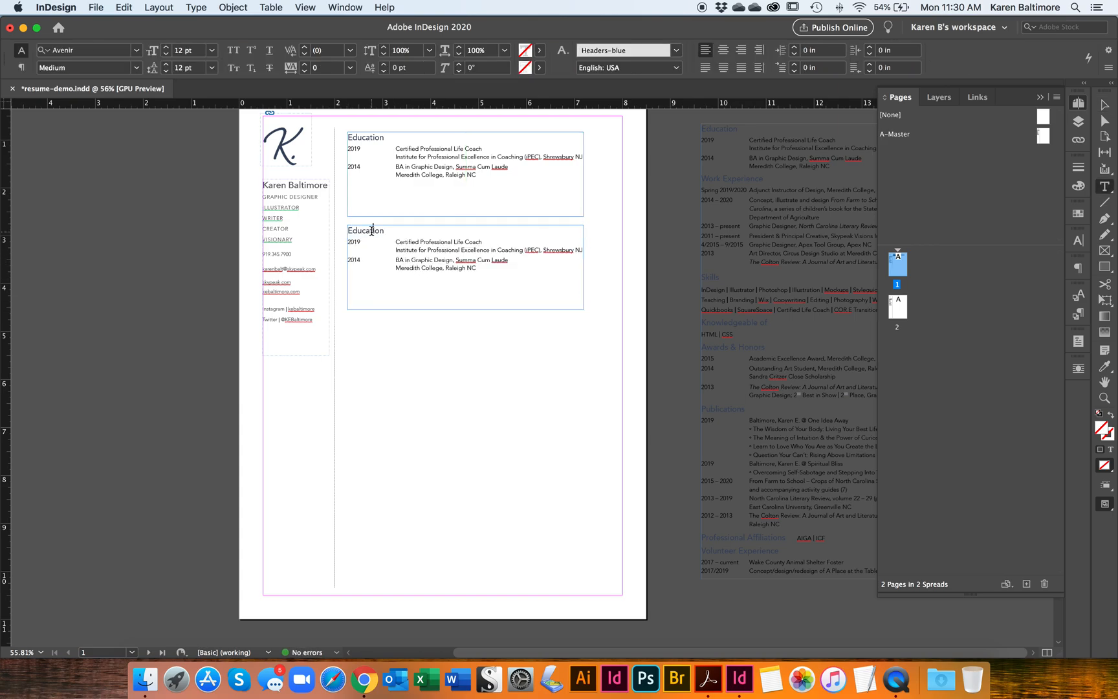
double_click(371, 231)
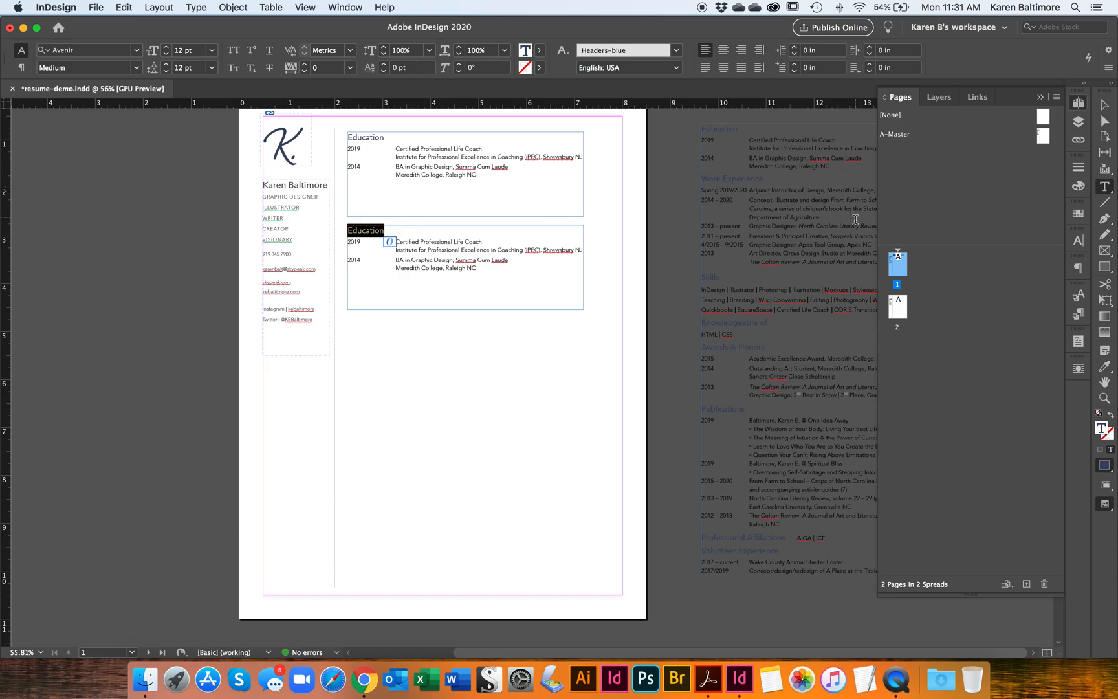
left_click(1104, 103)
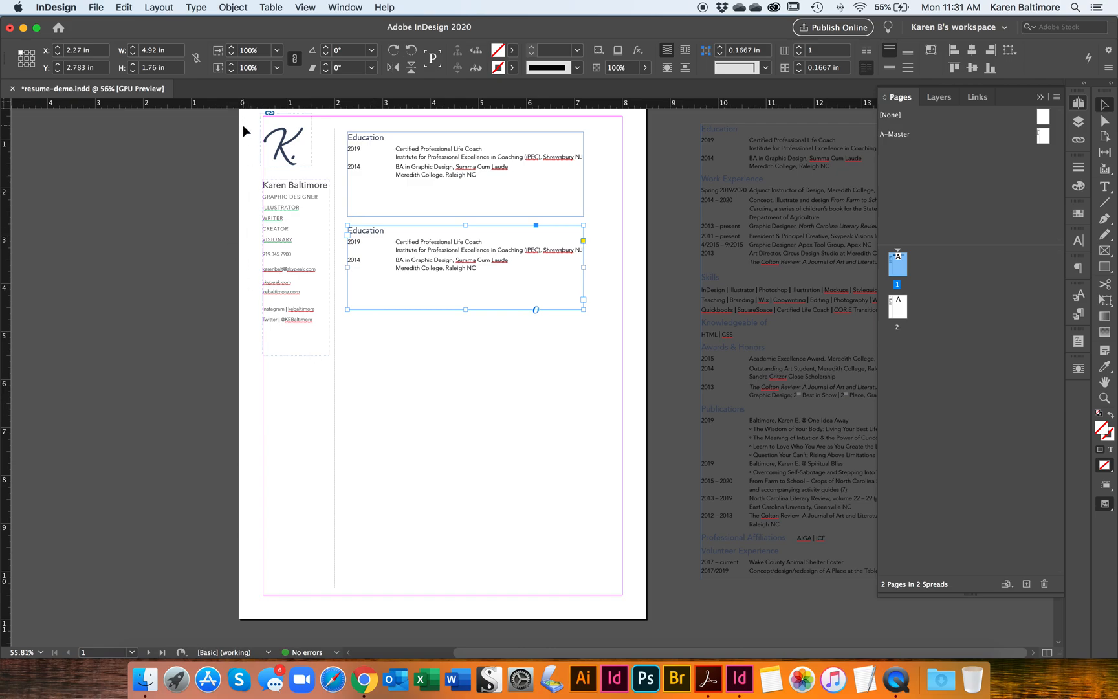
Step: Draw a rectangle frame about 8.84 by 11.3 in covering the whole page
scroll(251, 154, "up", 3)
left_click(1108, 252)
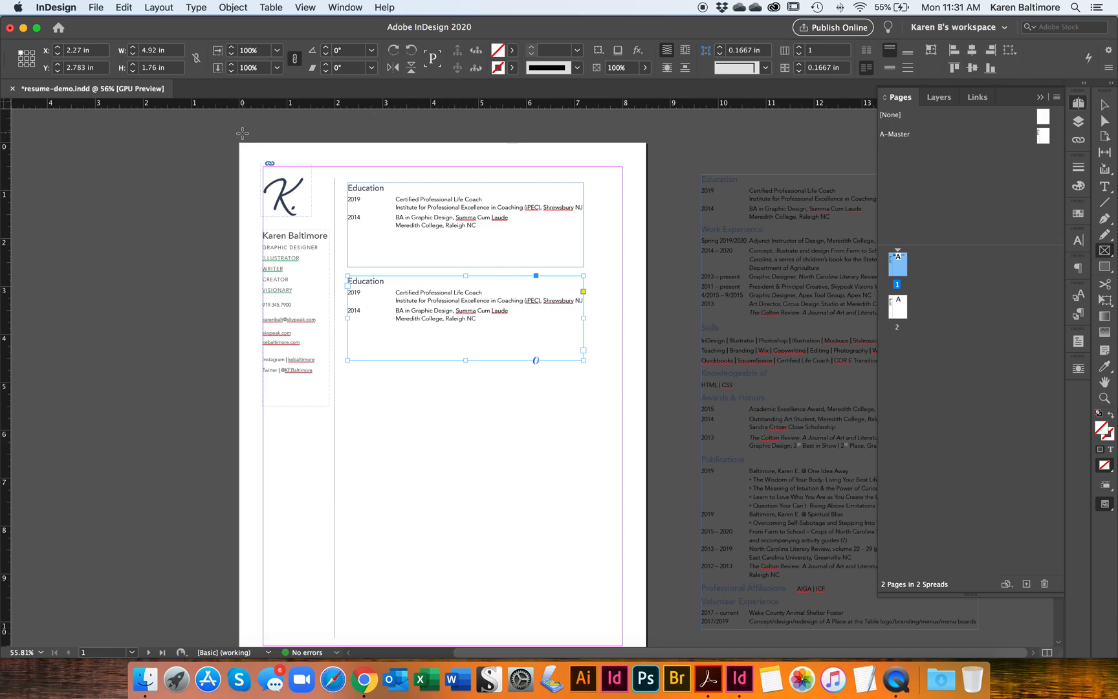
left_click_drag(234, 138, 656, 596)
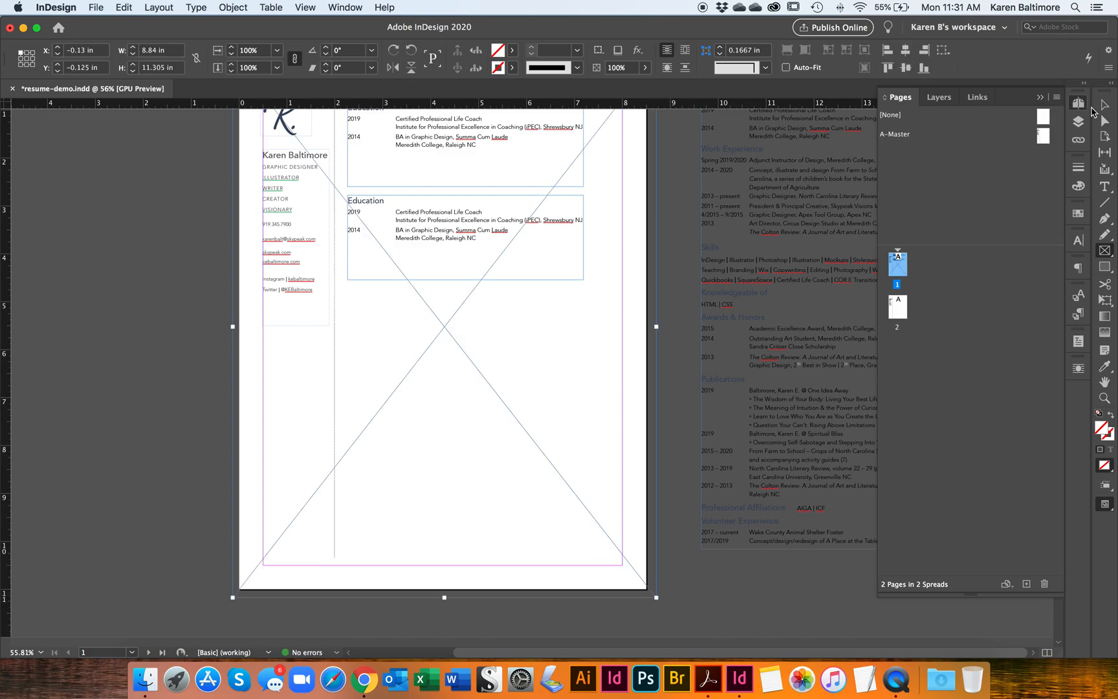
Step: Place IMG_4332.JPG from the Images, 2017_04 Caneel Bay folder into the rectangle frame
left_click(100, 9)
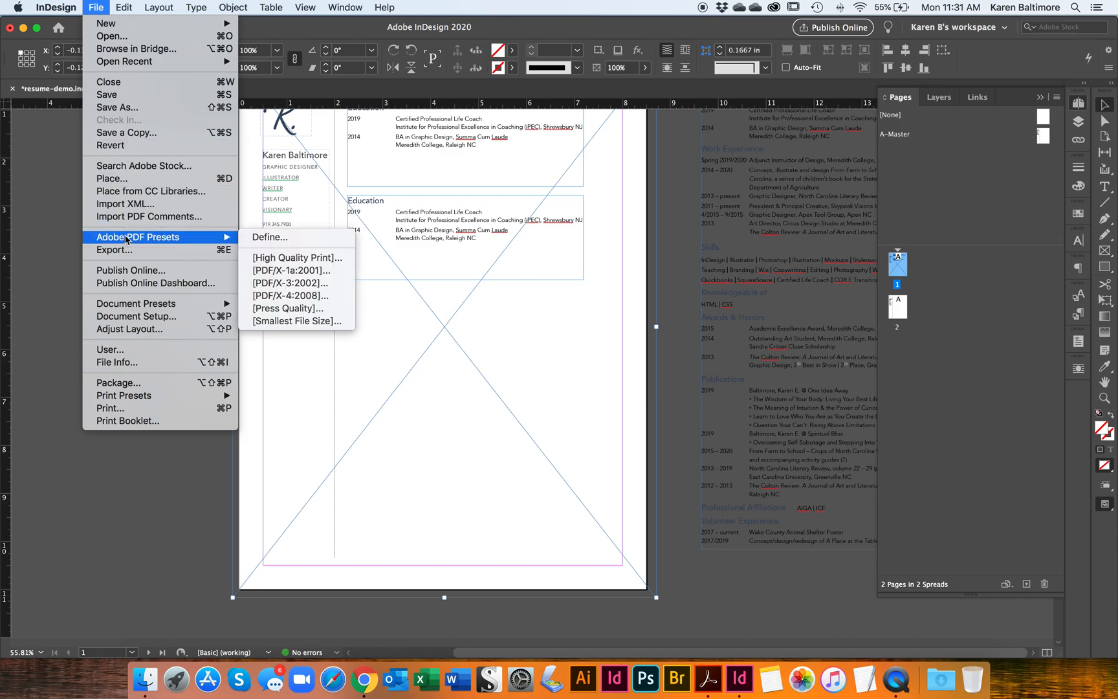
left_click(132, 179)
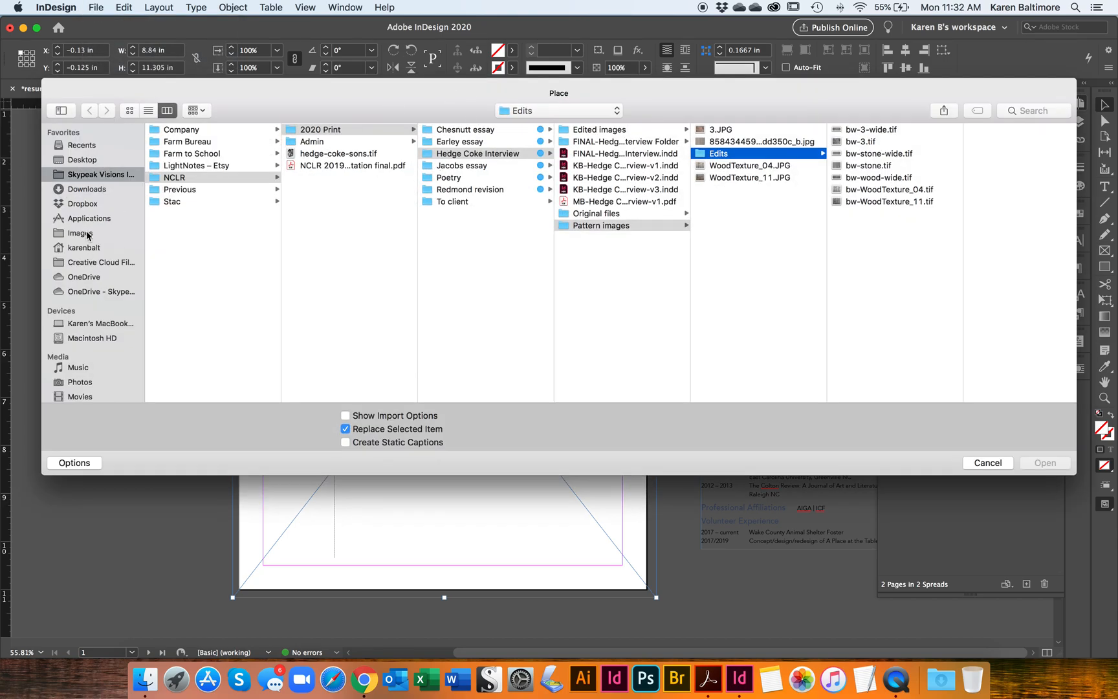
left_click(88, 234)
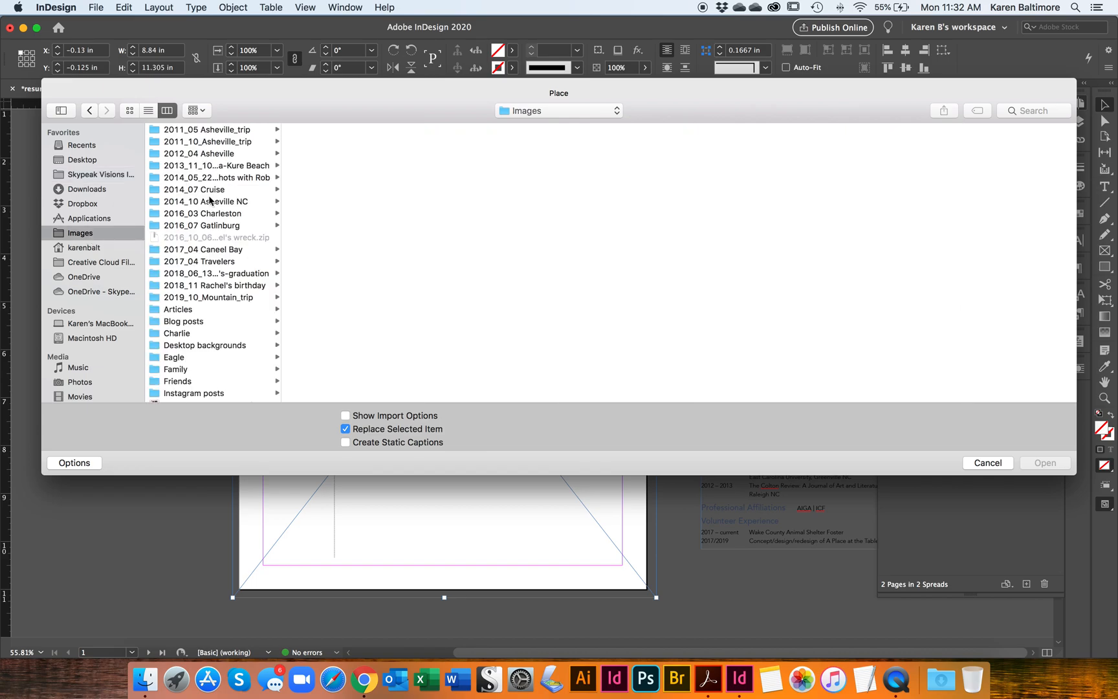
left_click(237, 250)
left_click(343, 142)
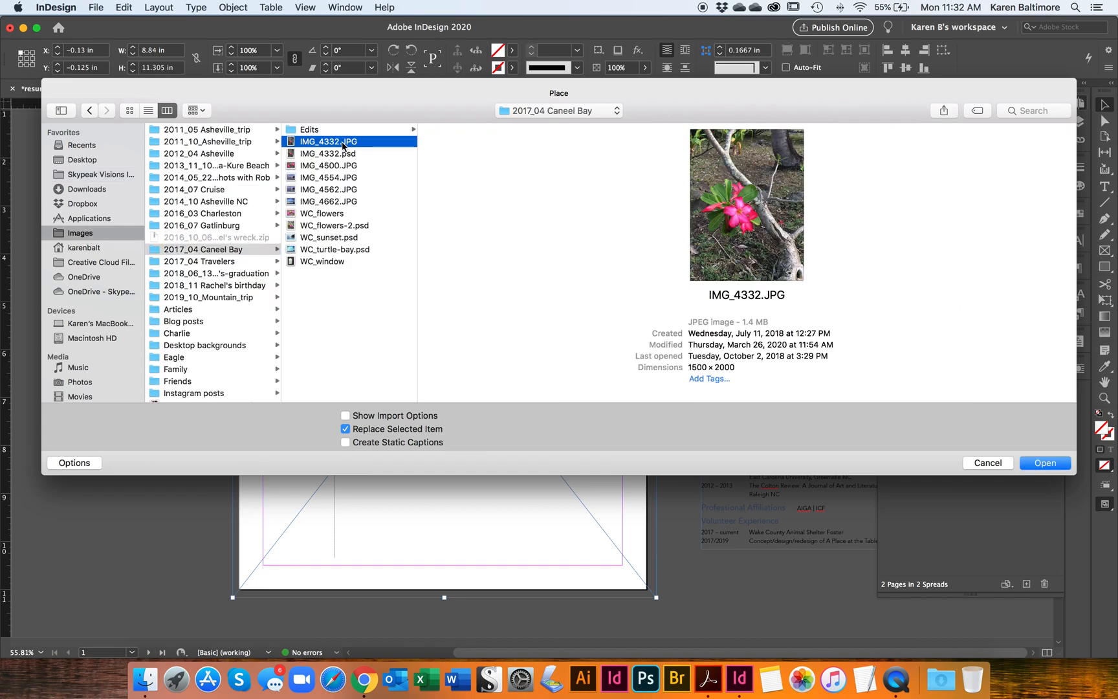
left_click(1045, 463)
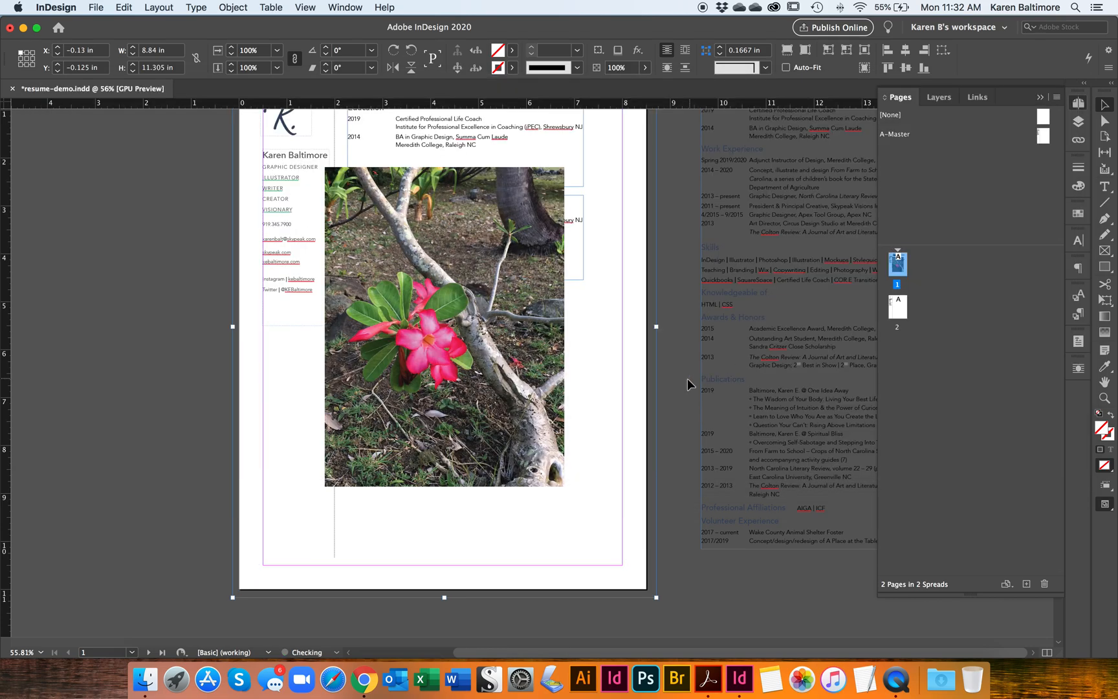
Step: Enlarge the photo inside its frame to about 139%, anchored at the page's top-left corner
left_click(443, 352)
scroll(444, 356, "up", 1)
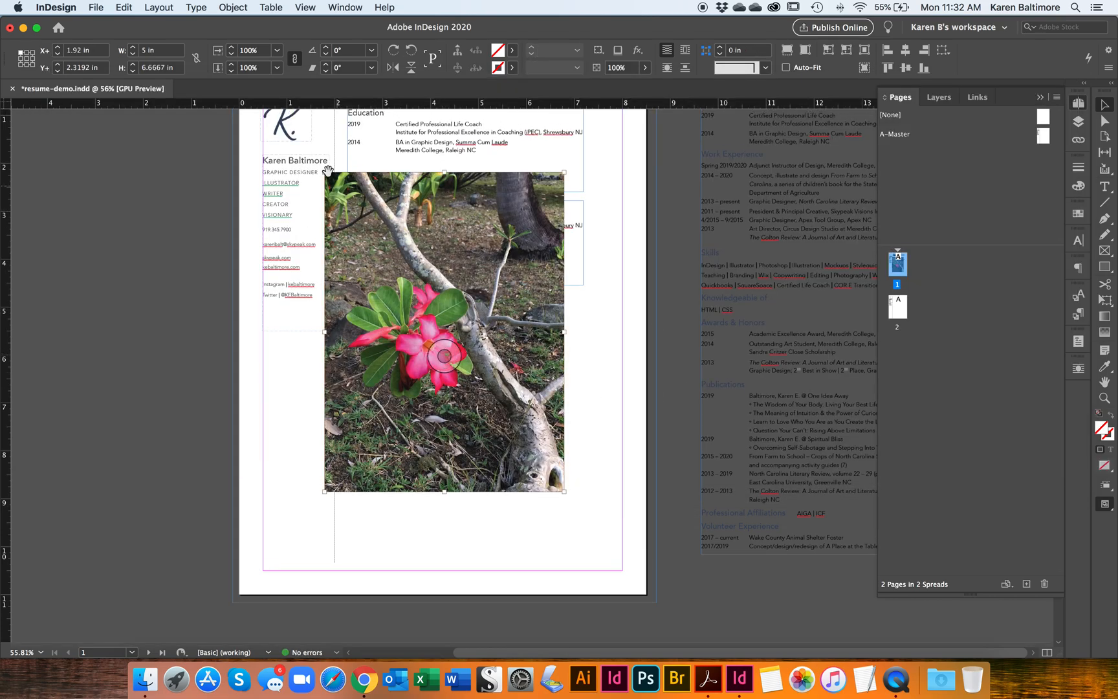
scroll(329, 178, "up", 2)
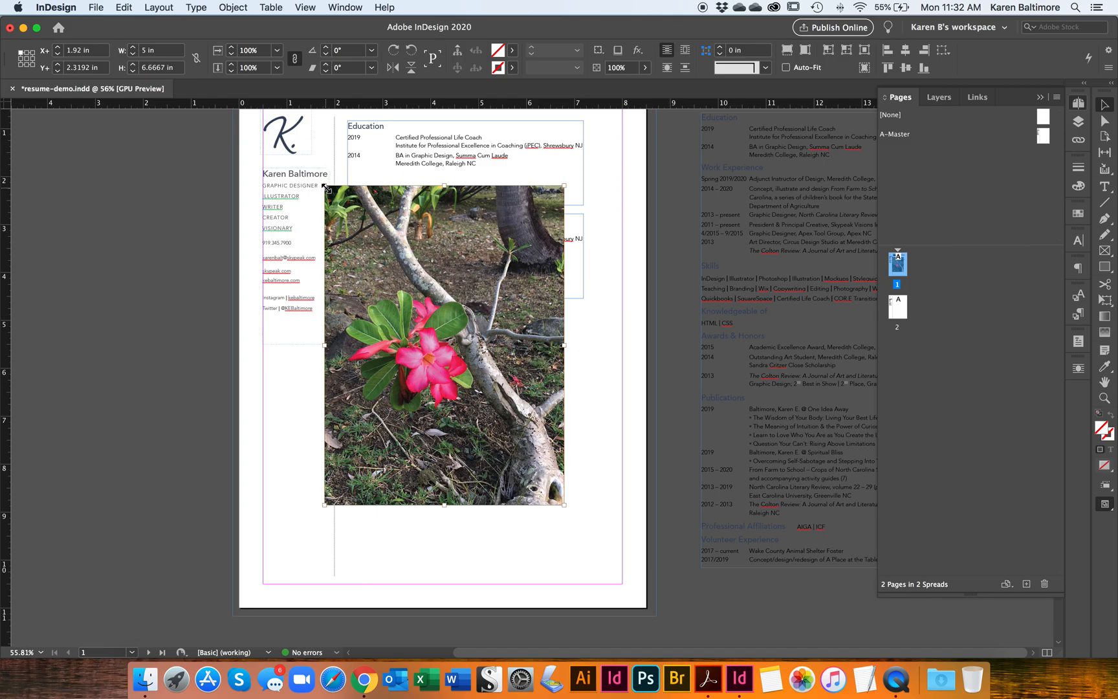
left_click_drag(324, 185, 231, 163)
scroll(511, 401, "down", 5)
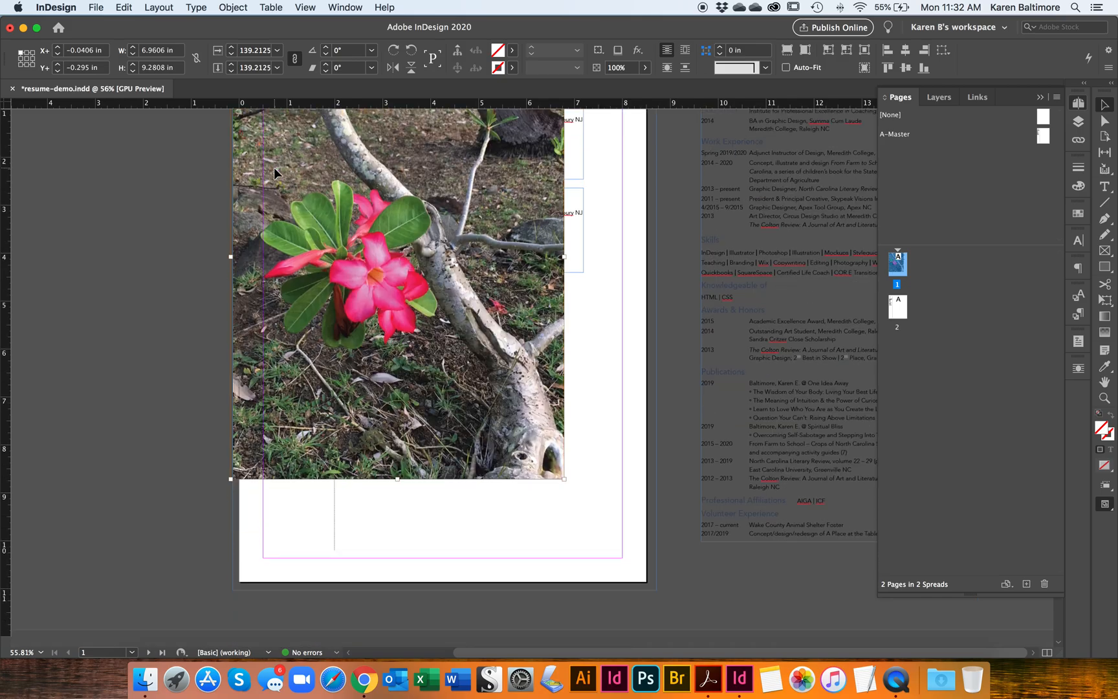
Step: Increase the photo's scale to 179% so it fills the frame
left_click(231, 48)
left_click(231, 48)
left_click(231, 48)
left_click(231, 48)
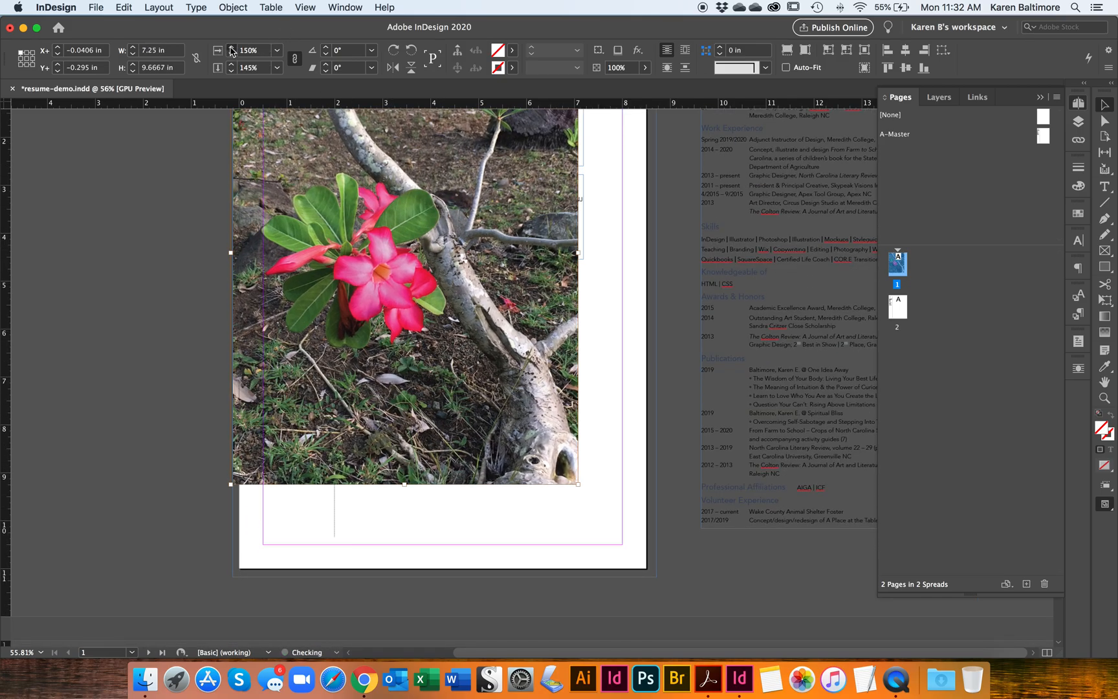
left_click(231, 48)
left_click(231, 48)
left_click(231, 48)
left_click(231, 48)
left_click(231, 48)
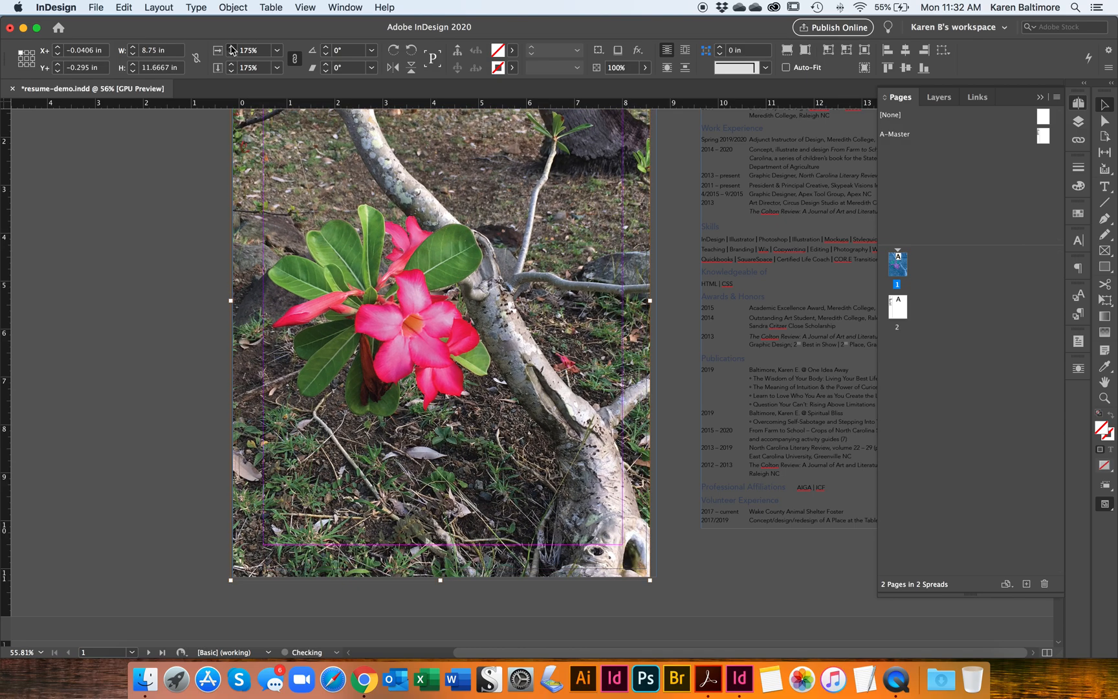
left_click(231, 48)
left_click(231, 48)
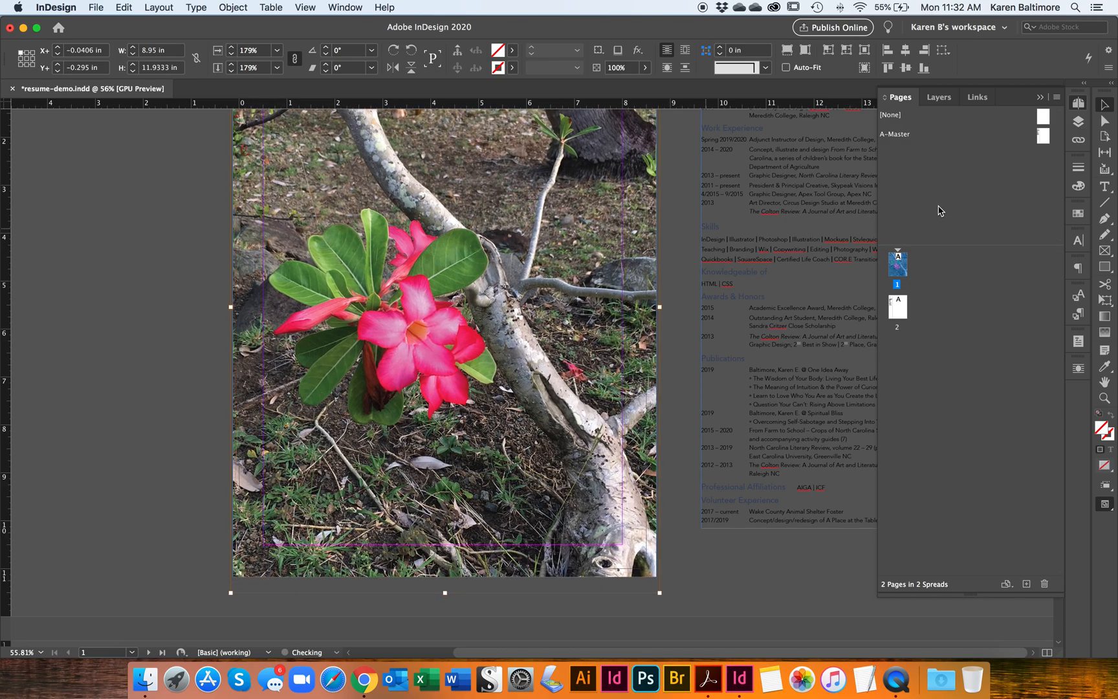
left_click(240, 7)
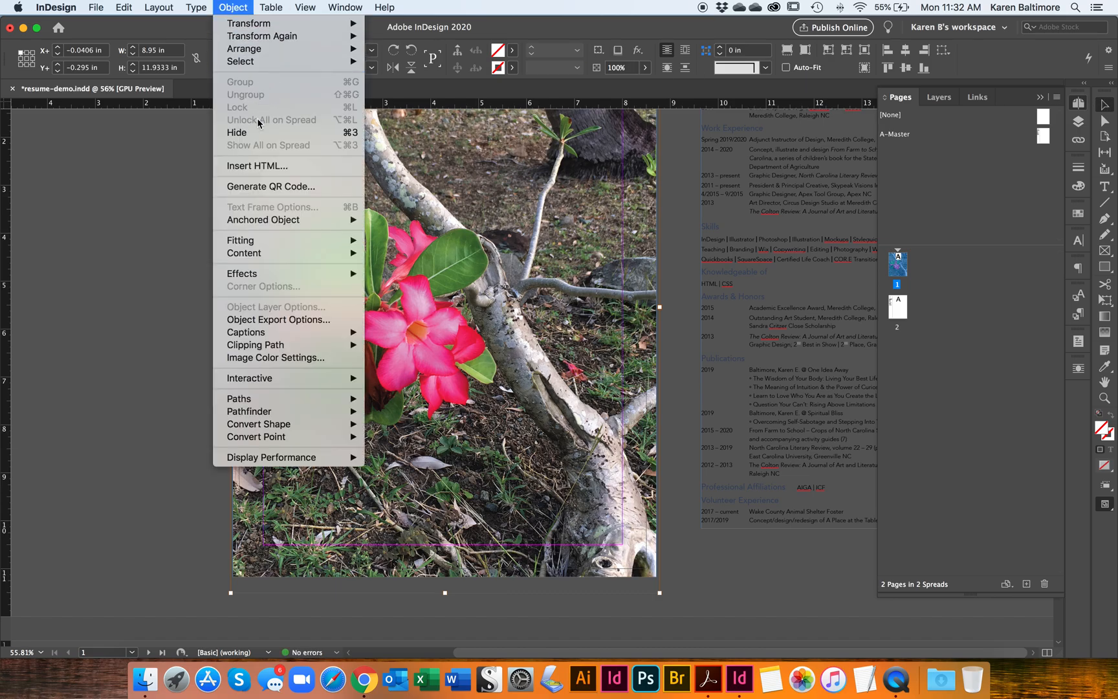
mouse_move(317, 49)
left_click(366, 48)
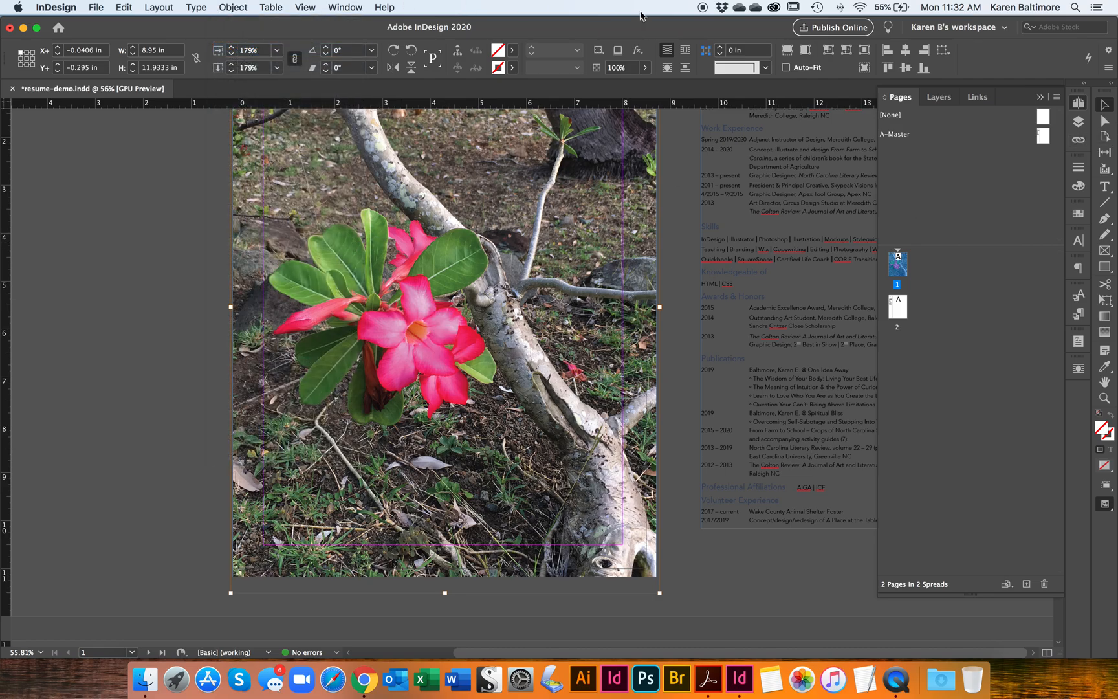
Step: Send the photo frame to the back behind the resume content
left_click(89, 475)
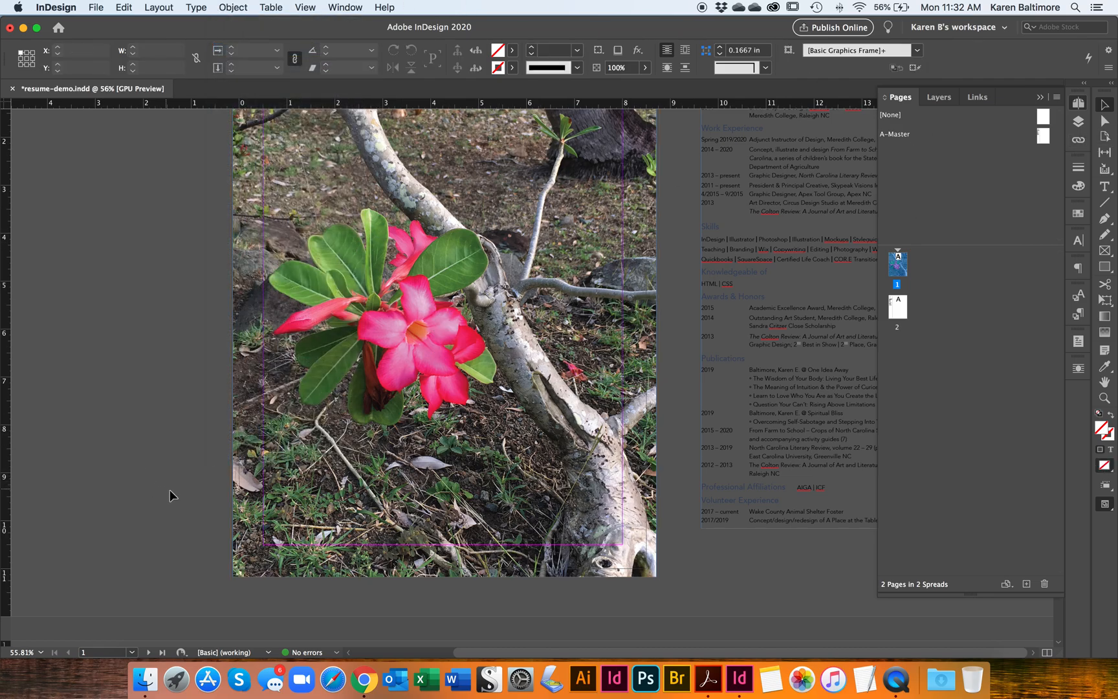
left_click(260, 465)
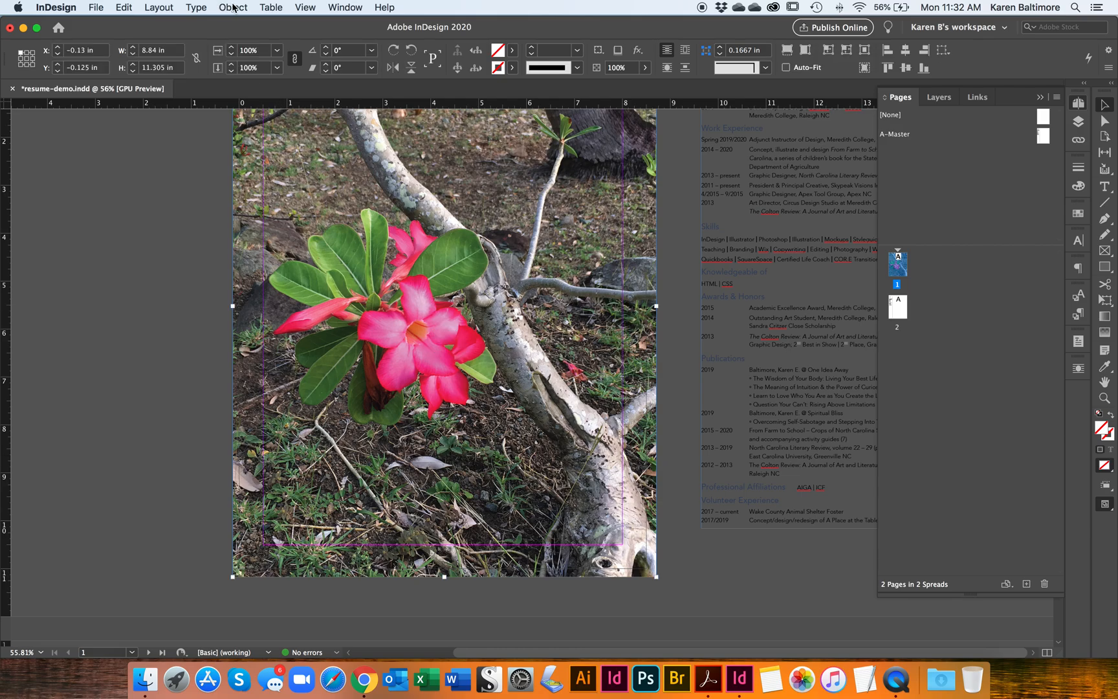
left_click(233, 7)
mouse_move(280, 50)
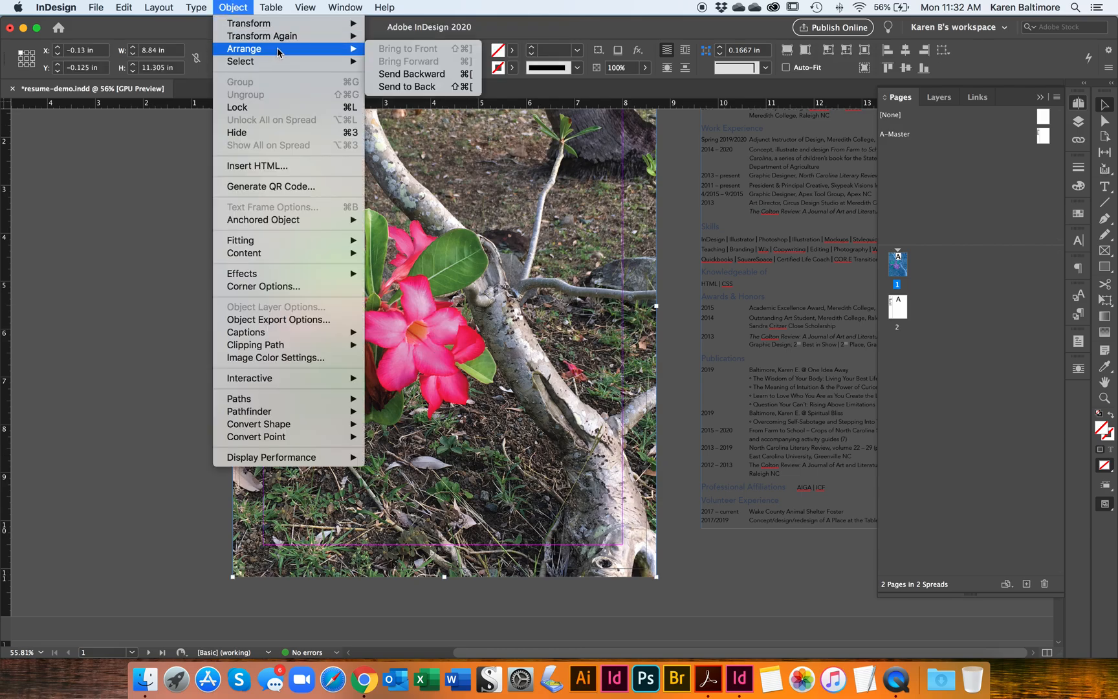
left_click(394, 87)
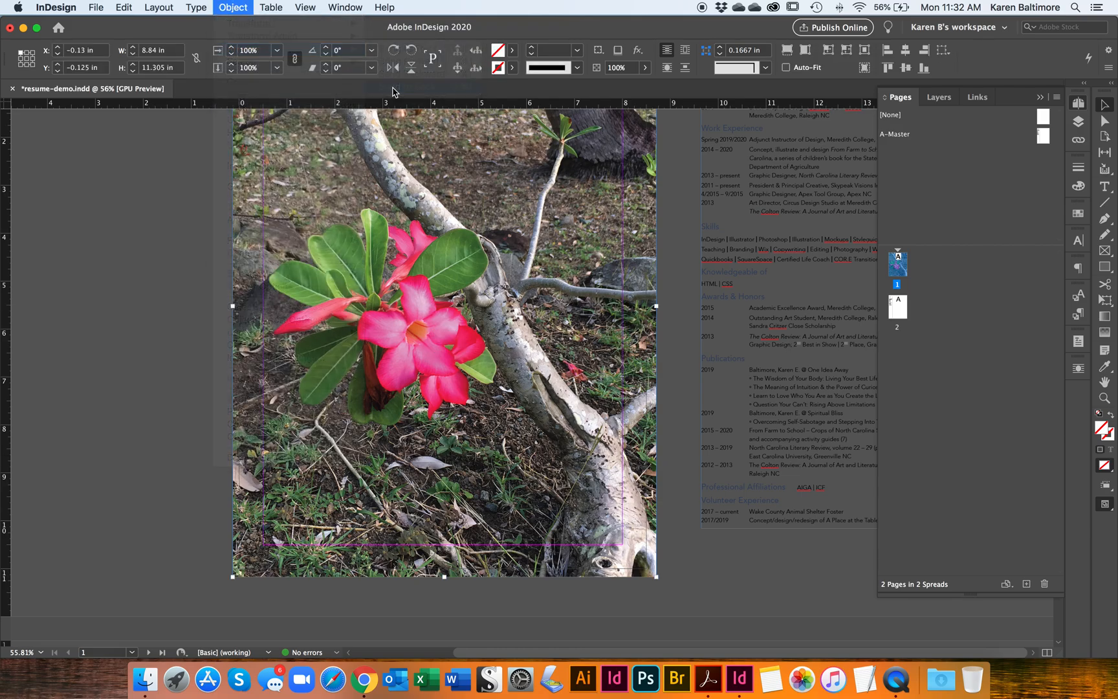
Step: Temporarily lower the photo frame's opacity to 28% and restore it to 100%
left_click(645, 67)
left_click_drag(646, 84, 594, 86)
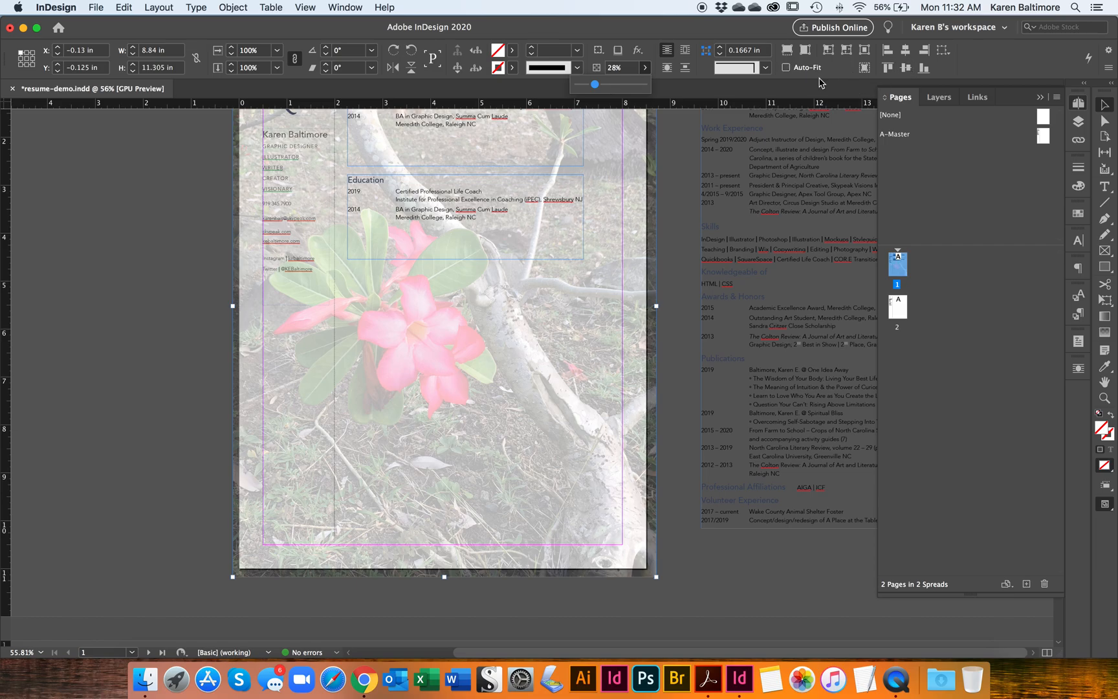
left_click_drag(598, 91, 647, 85)
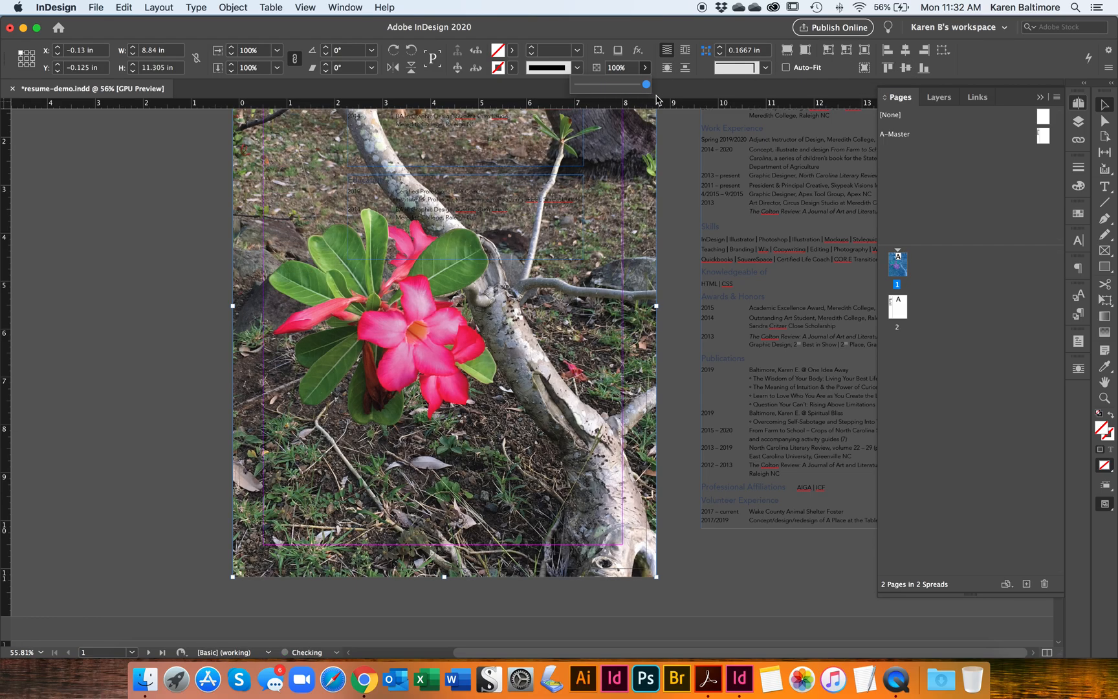
Step: Narrow the photo frame to a strip about 2.24 in wide along the page's left edge
left_click(656, 305)
left_click_drag(656, 305, 659, 306)
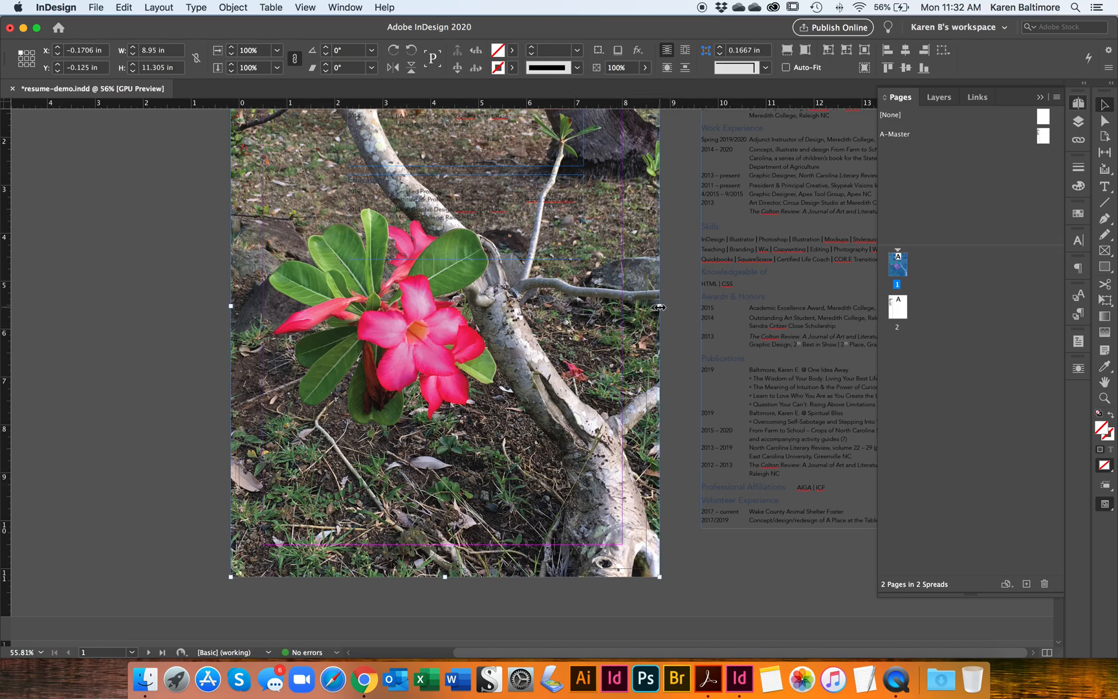
left_click_drag(659, 307, 338, 325)
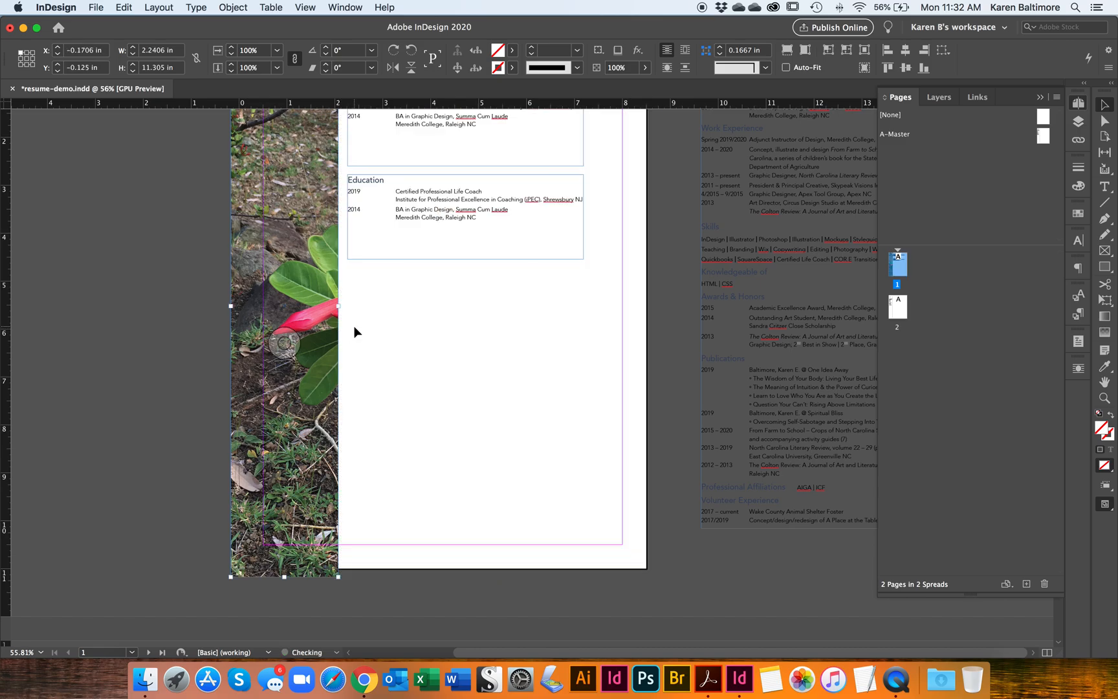
Step: Reposition the photo inside the narrow frame so the pink flower shows in the strip
left_click(1104, 121)
left_click(312, 290)
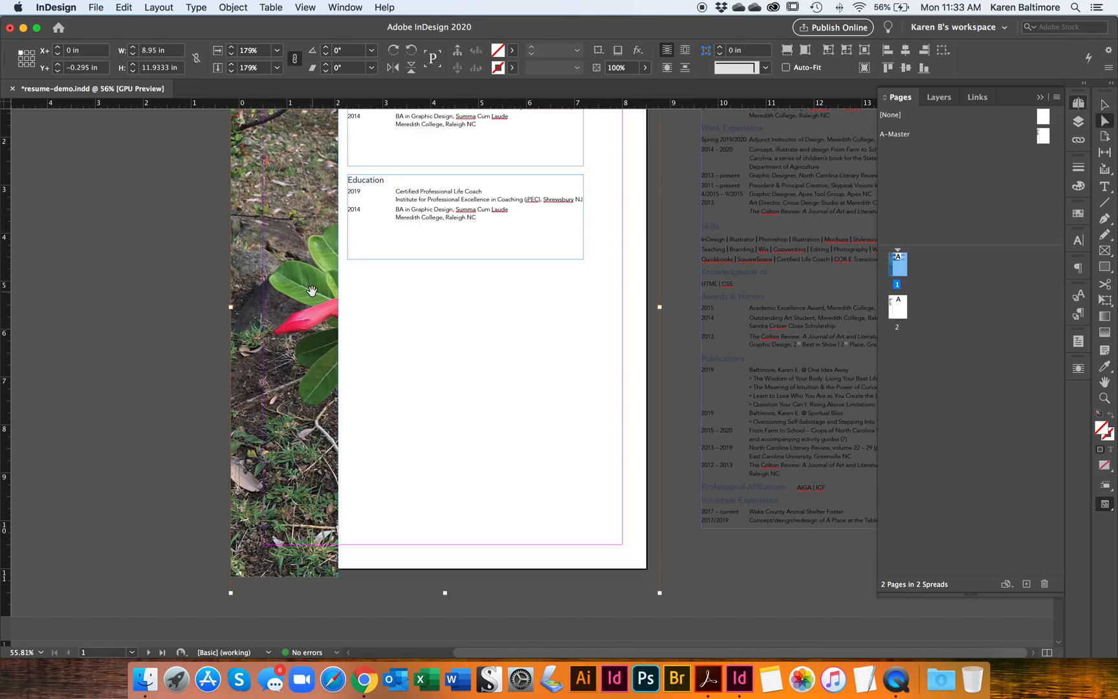
left_click_drag(313, 322, 162, 320)
left_click_drag(266, 323, 304, 329)
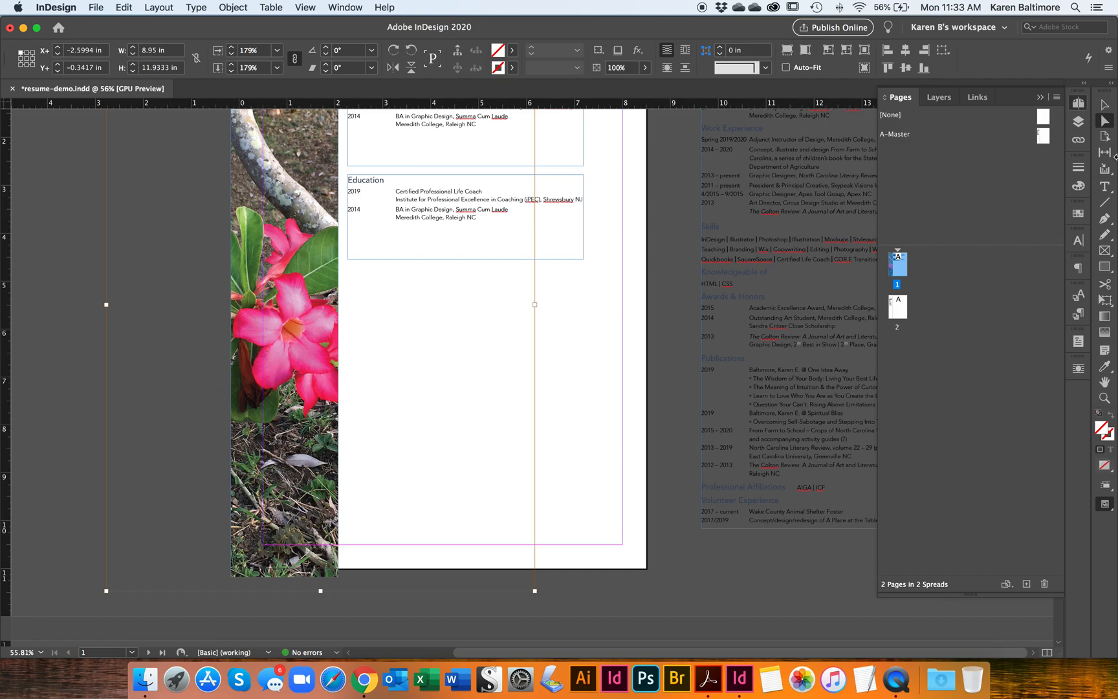
left_click(1105, 104)
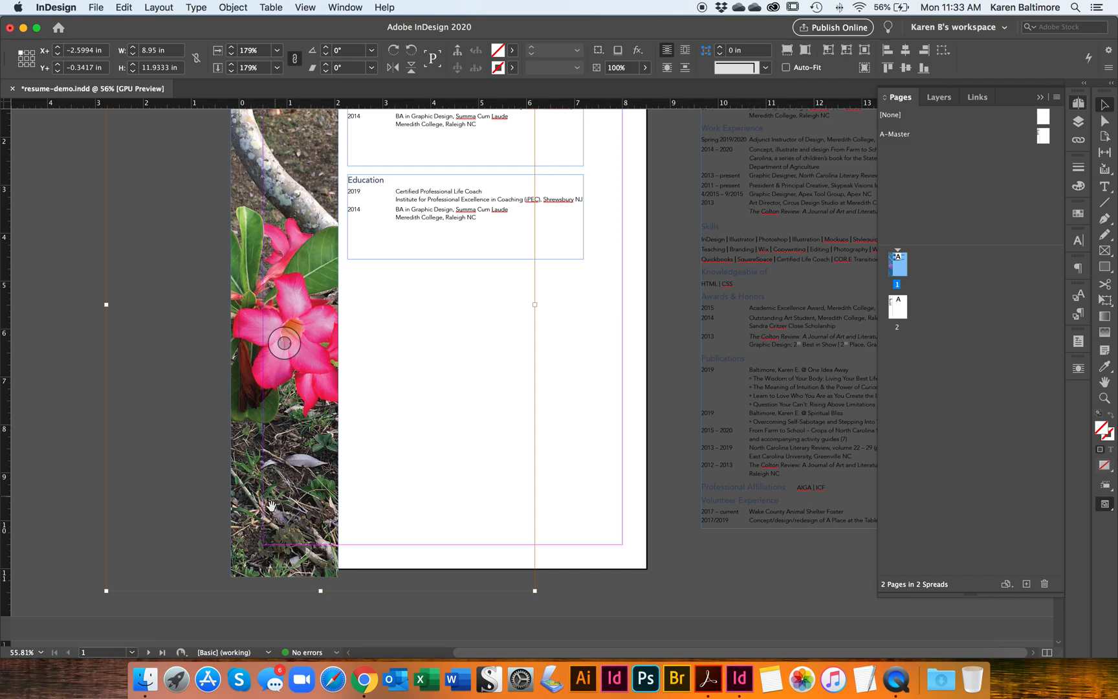
Step: Select and delete the photo frame from the page
left_click(78, 528)
left_click(279, 571)
key("Delete")
scroll(241, 539, "up", 2)
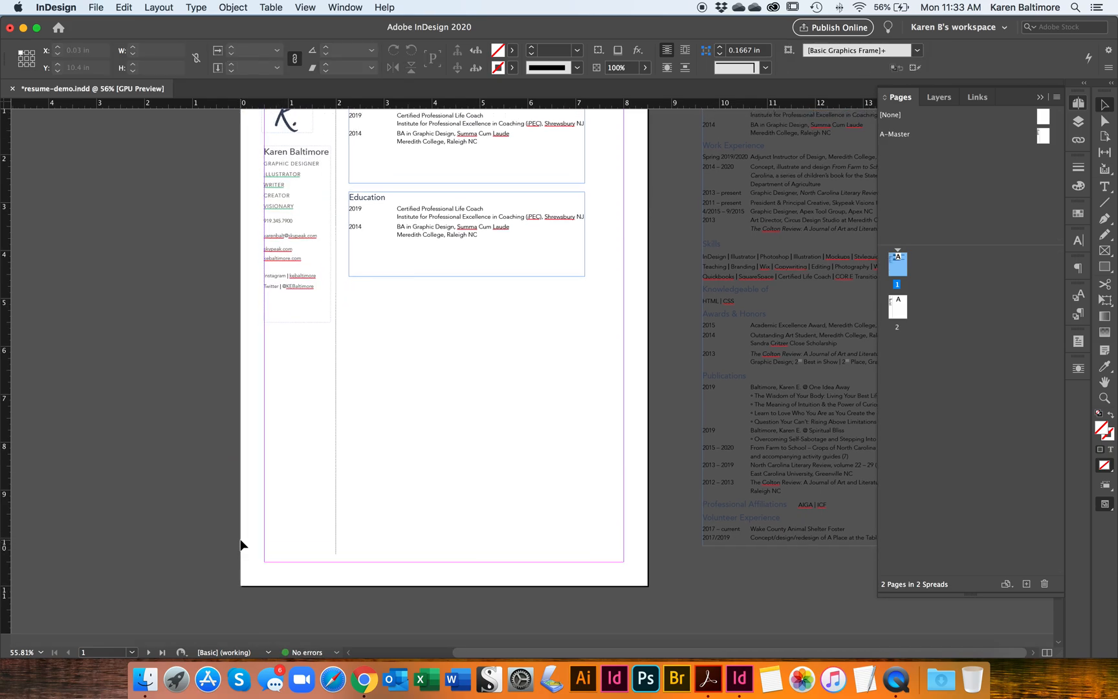